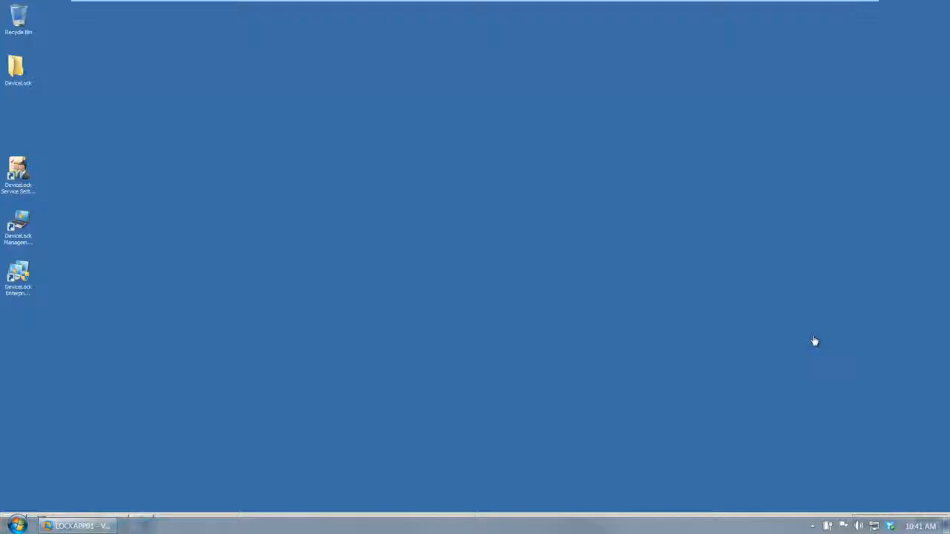
Step: Launch DeviceLock Enterprise Manager from the desktop and allow it to make changes to the computer
left_click(18, 277)
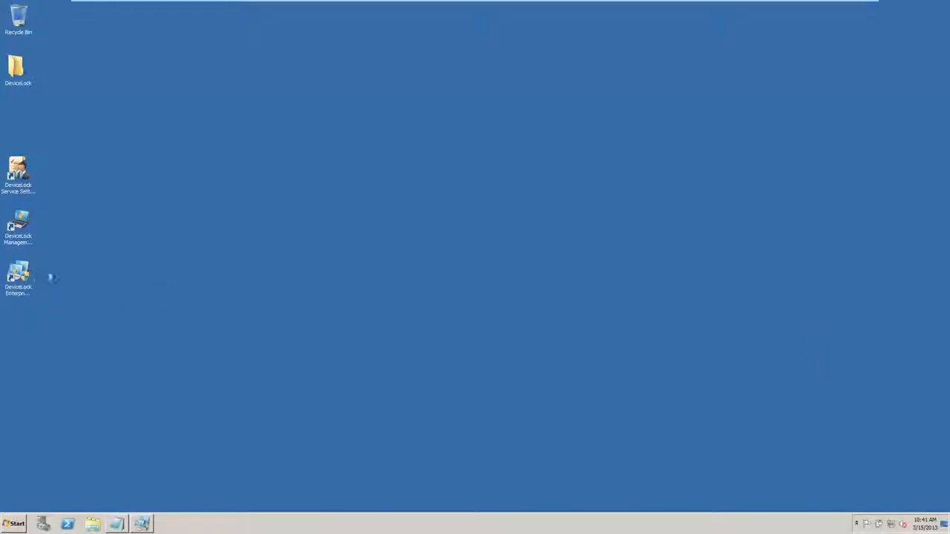
left_click(23, 276)
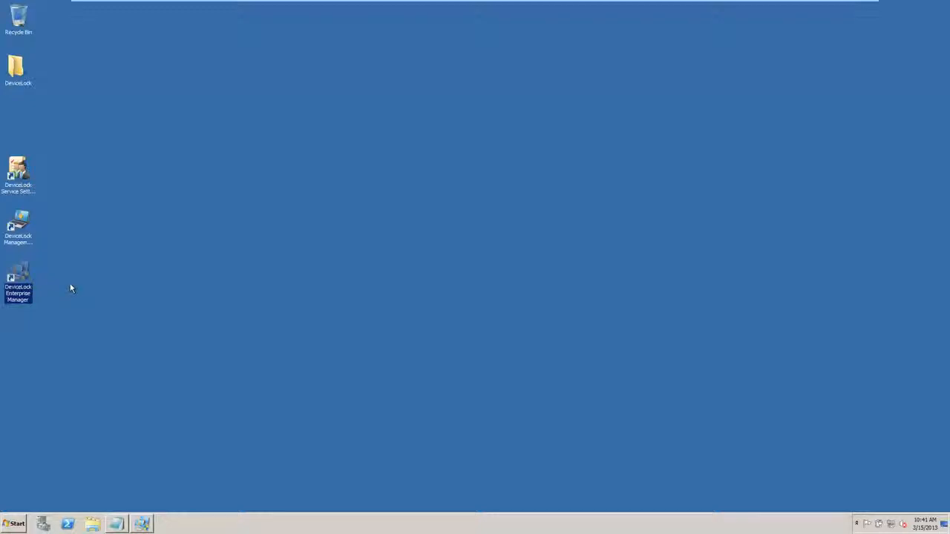
double_click(25, 279)
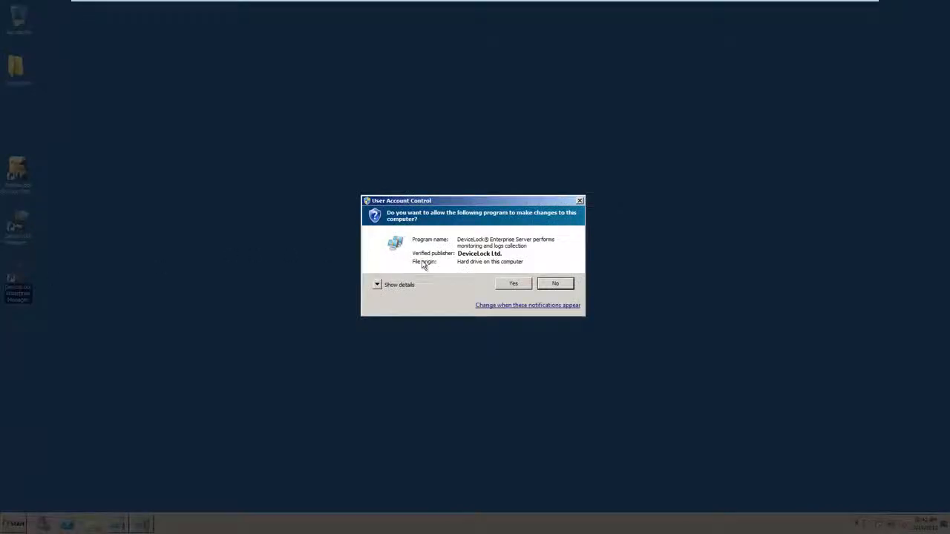
left_click(514, 284)
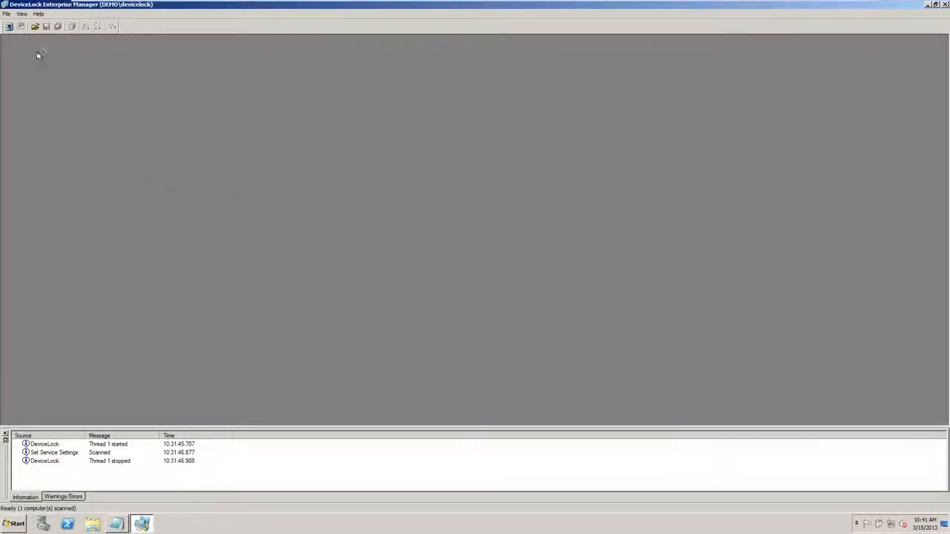
Step: Set up a network scan of computer LOCKWIN7 with the Set Service Settings plug-in enabled
left_click(10, 26)
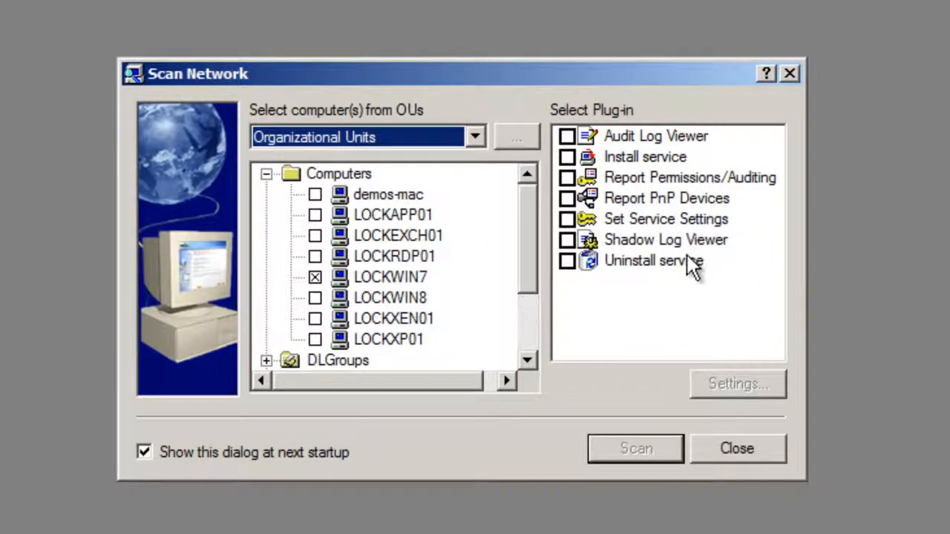
left_click(402, 276)
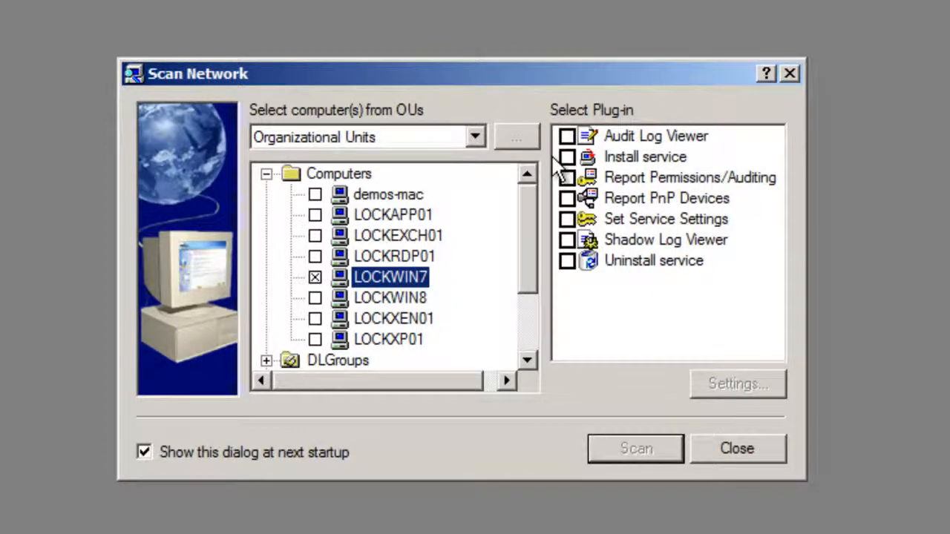
left_click(667, 222)
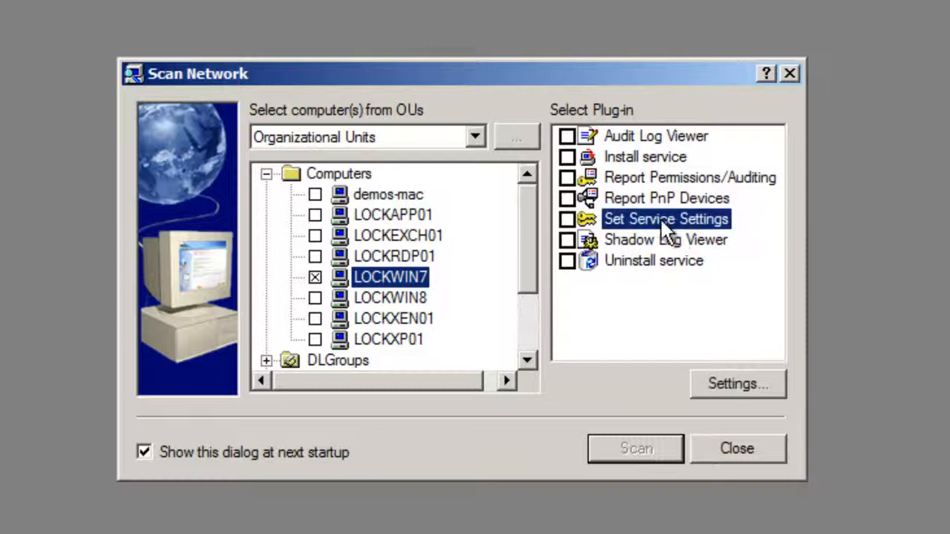
left_click(566, 221)
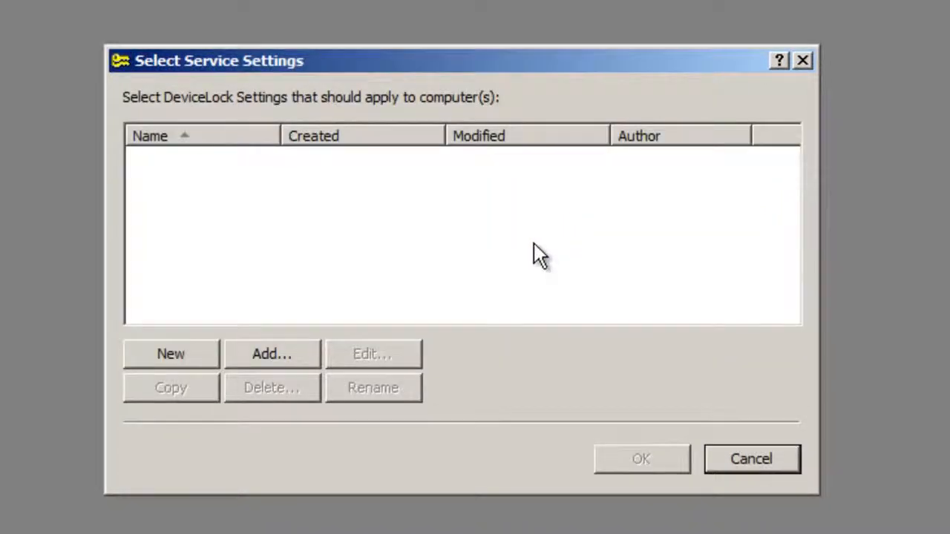
Step: Create new service settings named DeviceLock, mark them to apply to the computer, and open them for editing
left_click(165, 359)
type("De")
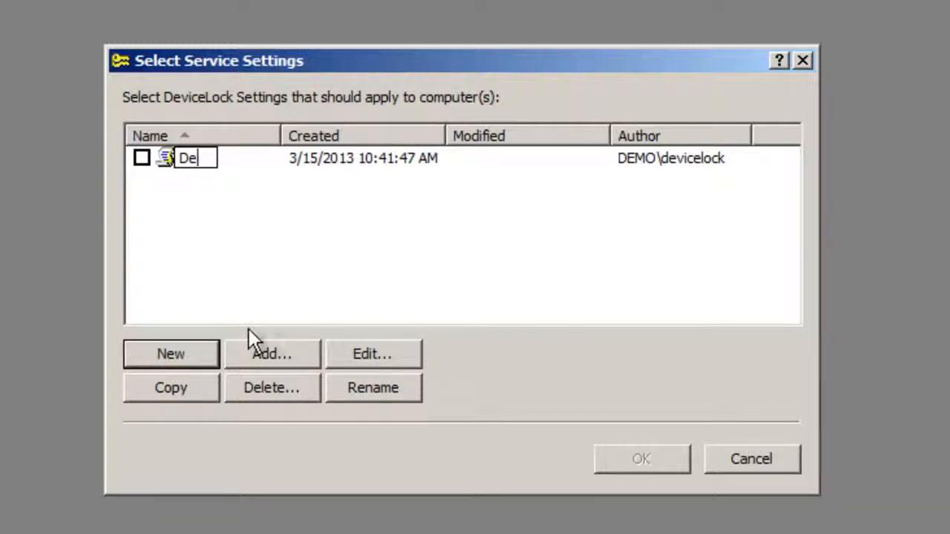
type("viceLock")
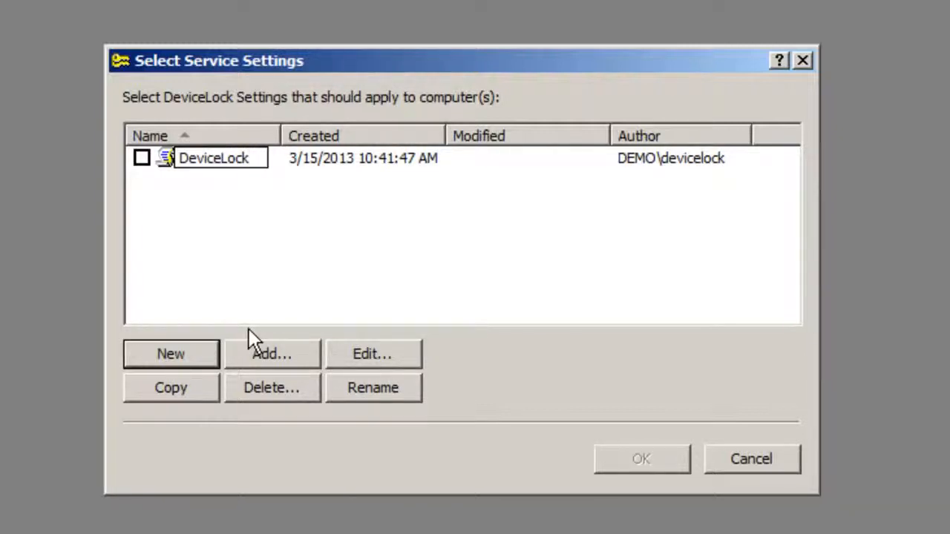
key("Return")
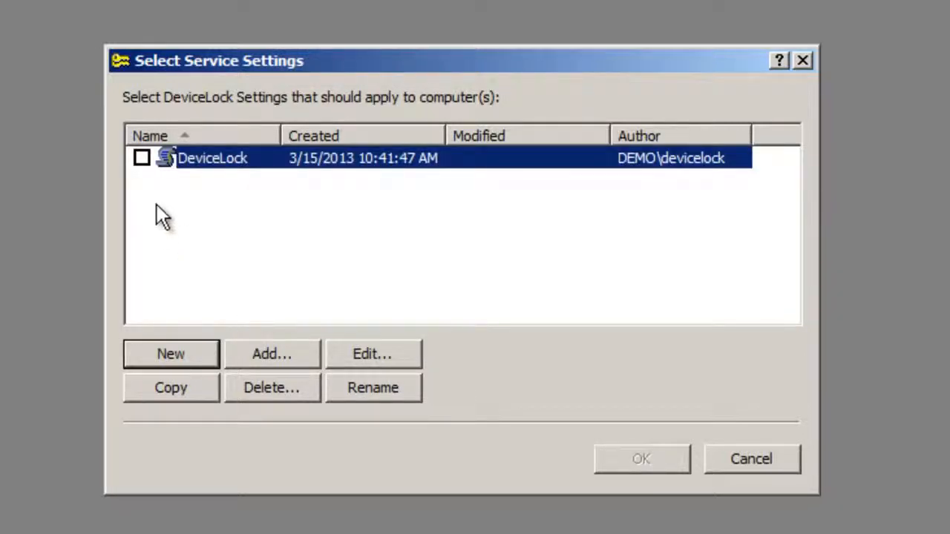
left_click(141, 158)
left_click(386, 353)
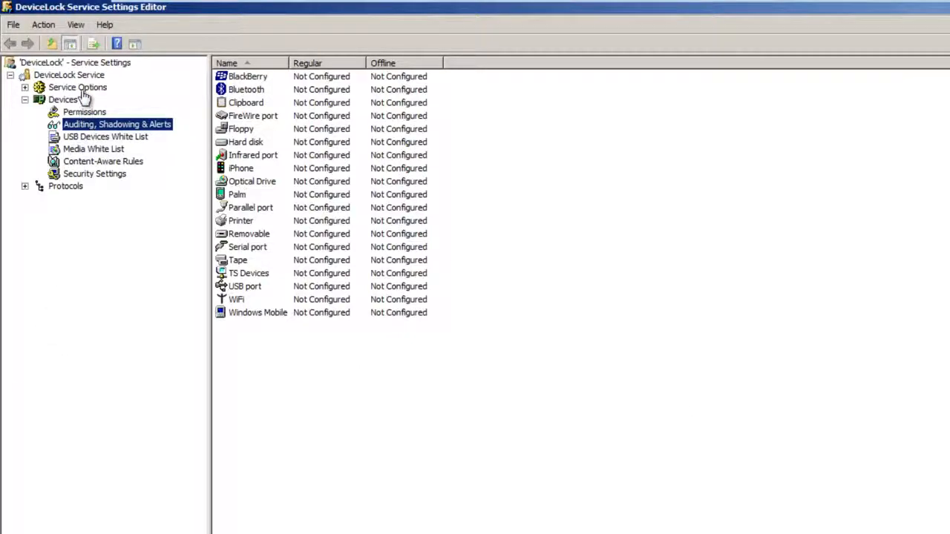
Step: In the device security settings, disable regular access control for USB HID and toggle access control for USB storage devices
left_click(87, 175)
left_click(350, 76)
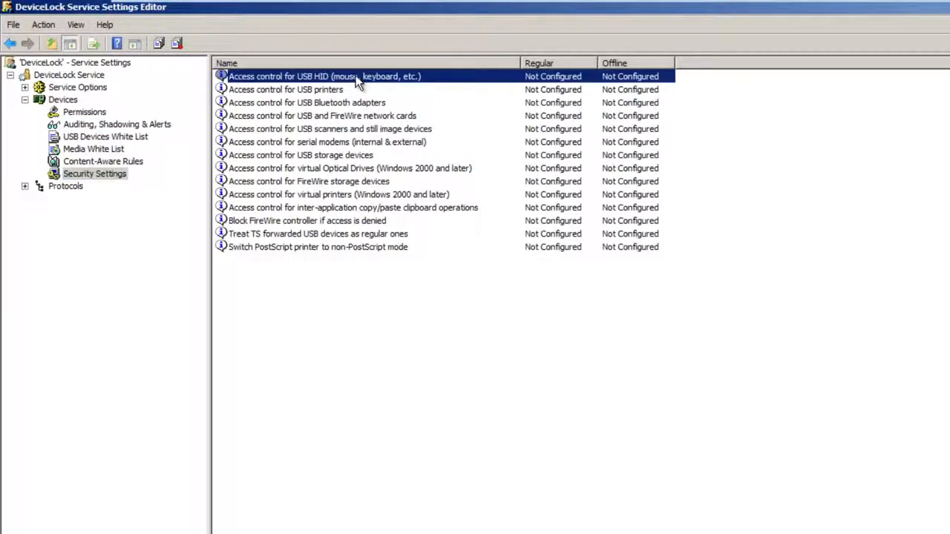
double_click(355, 77)
double_click(355, 77)
left_click(348, 155)
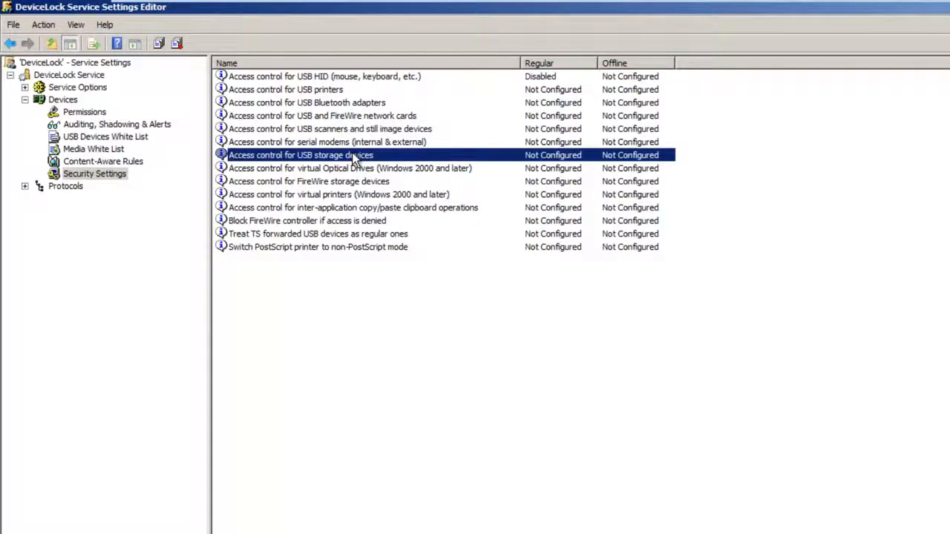
double_click(357, 159)
Step: Load the default permissions for the USB port and remove Administrators and Everyone from its user list
left_click(84, 112)
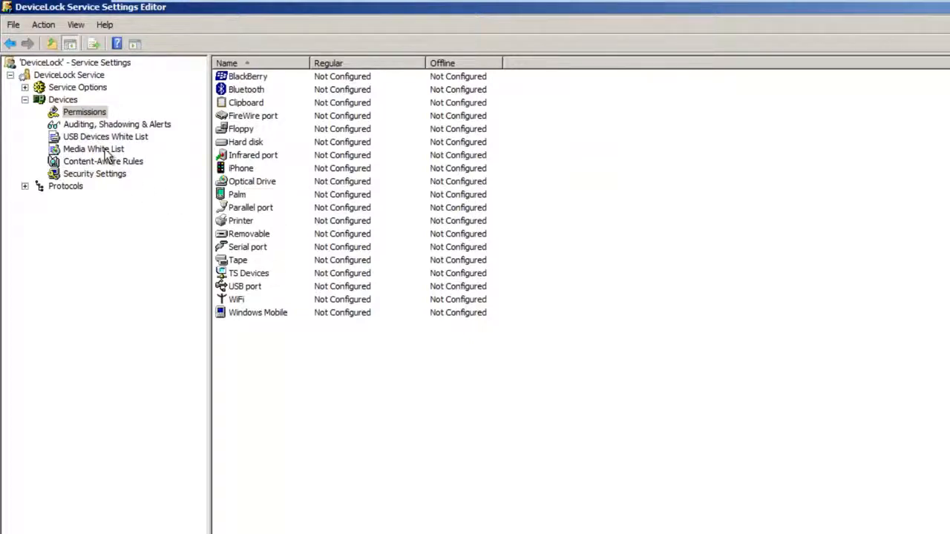
left_click(253, 287)
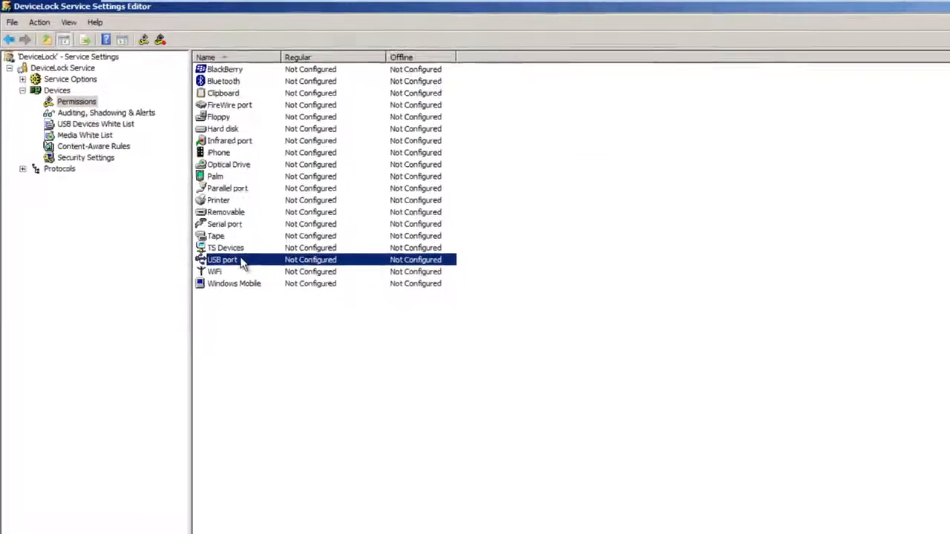
double_click(241, 262)
left_click(595, 412)
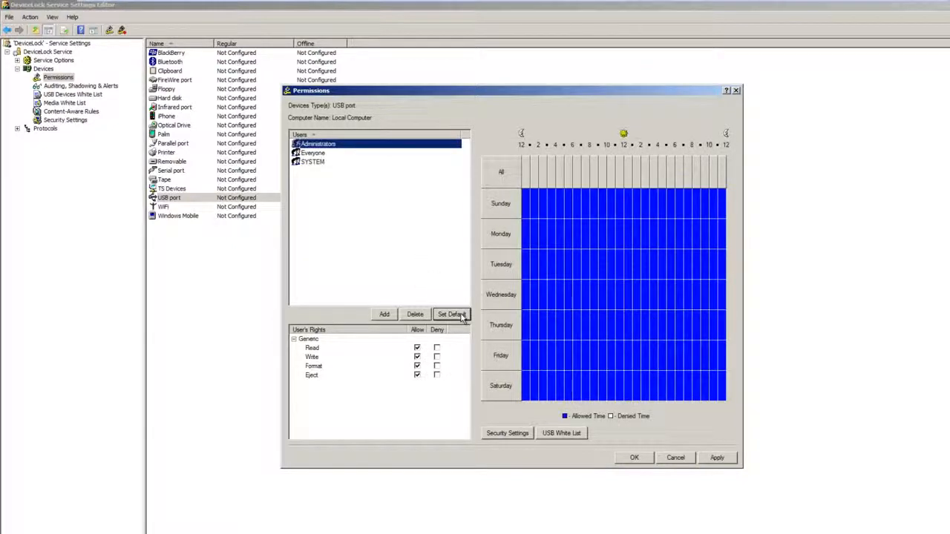
left_click(415, 314)
left_click(415, 315)
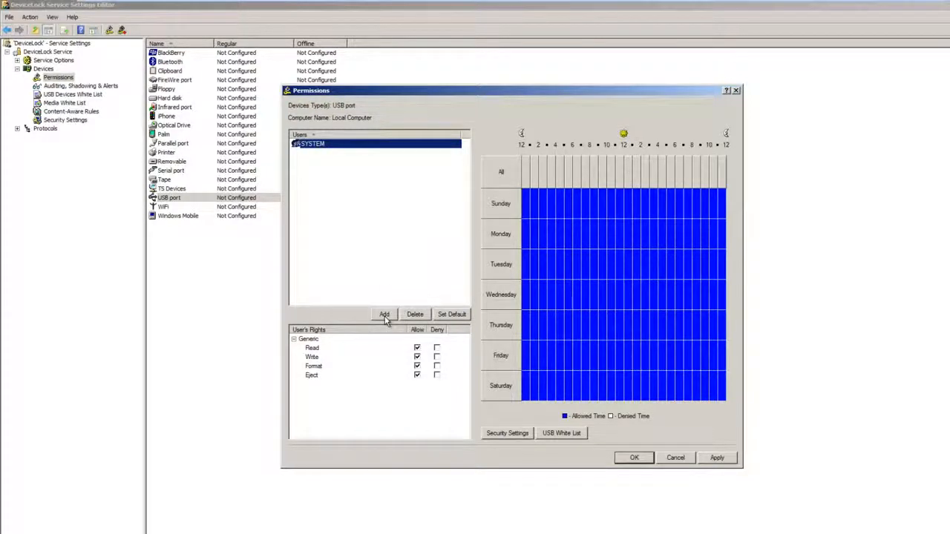
Step: Add the domain admins group to the USB port permissions and save them
left_click(383, 315)
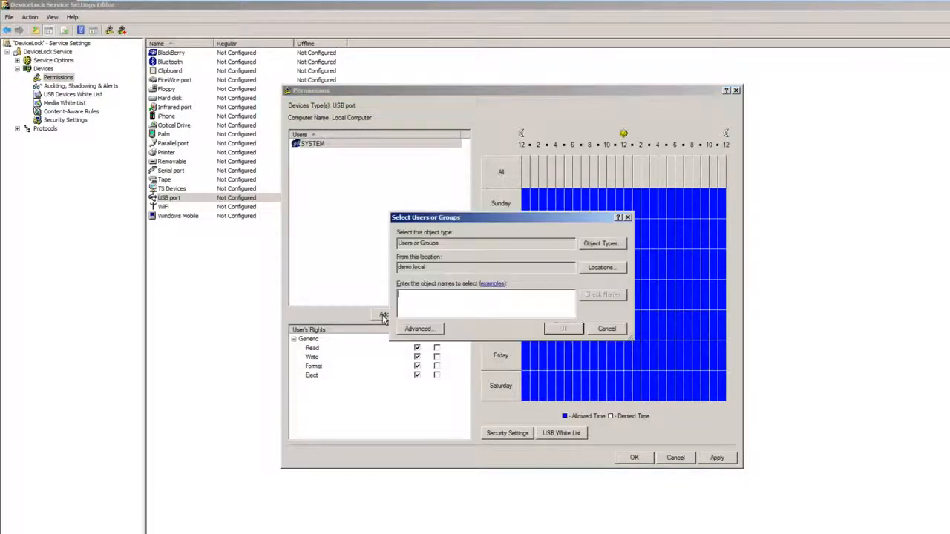
type("domain admins")
key("Return")
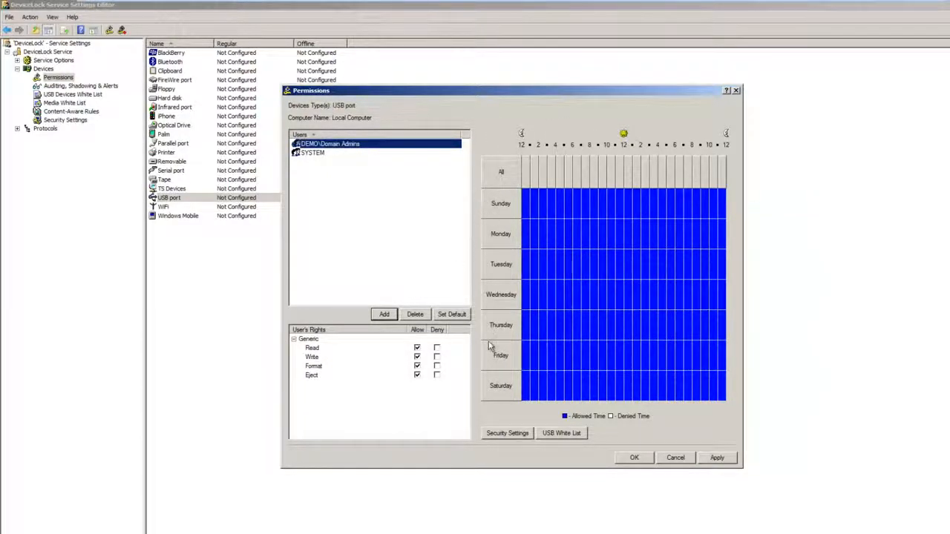
left_click(635, 457)
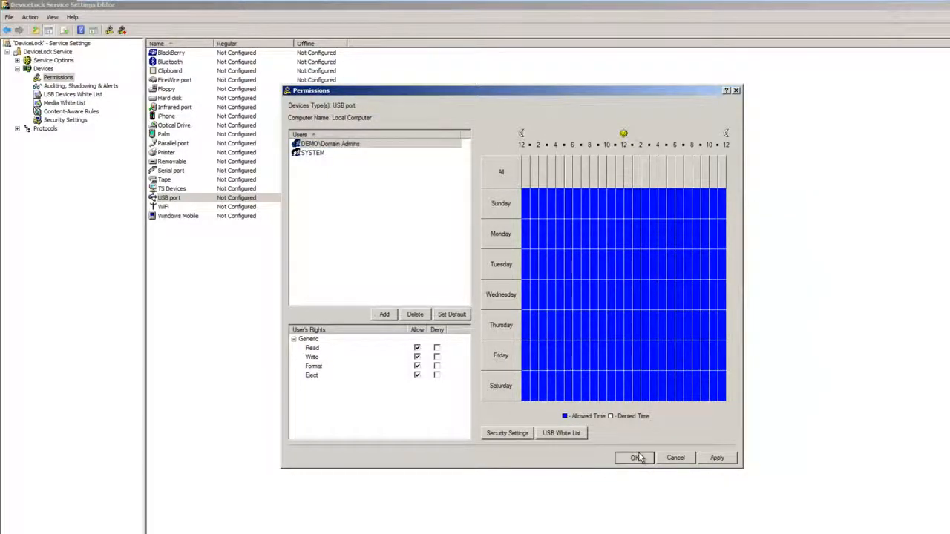
Step: Load the default permissions for Removable devices and delete every user entry except SYSTEM
double_click(174, 162)
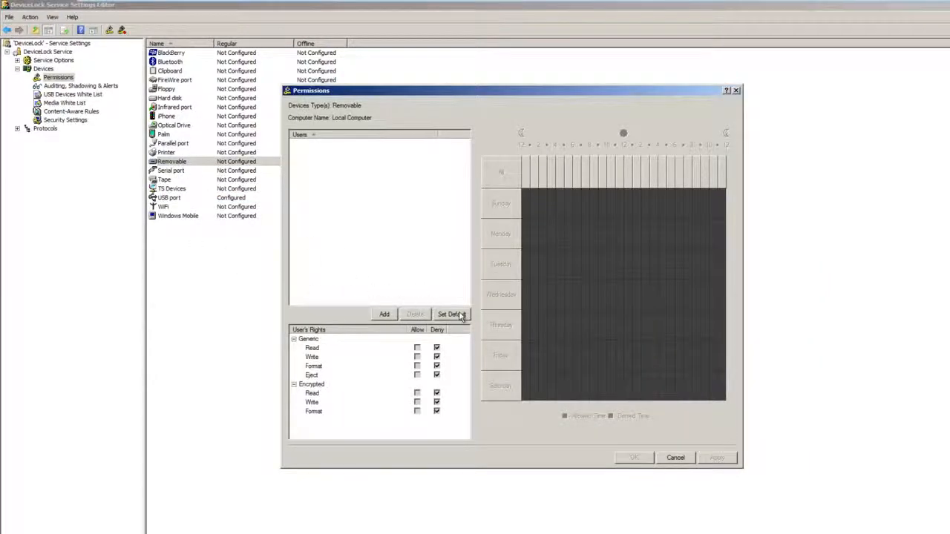
left_click(462, 316)
left_click(416, 315)
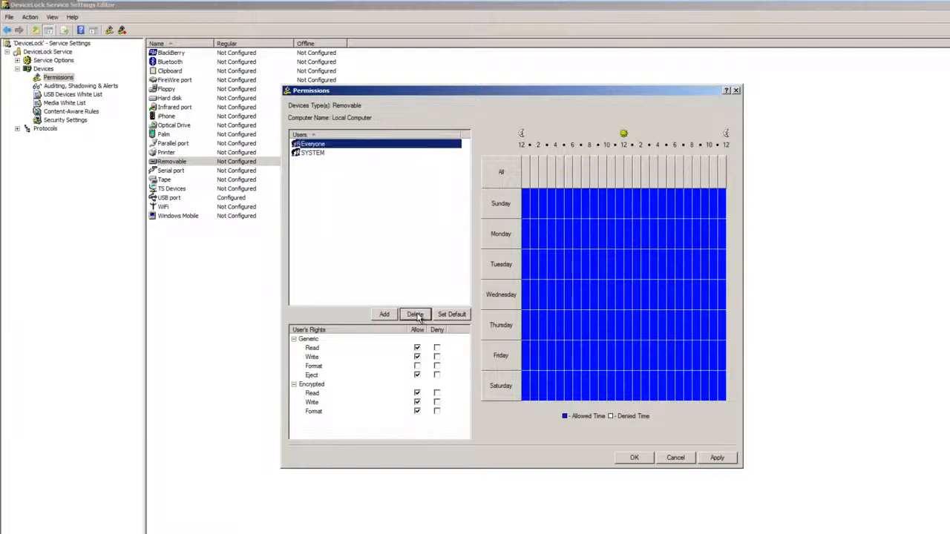
left_click(416, 315)
Step: Add the domain admins group to the Removable device permissions and save them
left_click(382, 315)
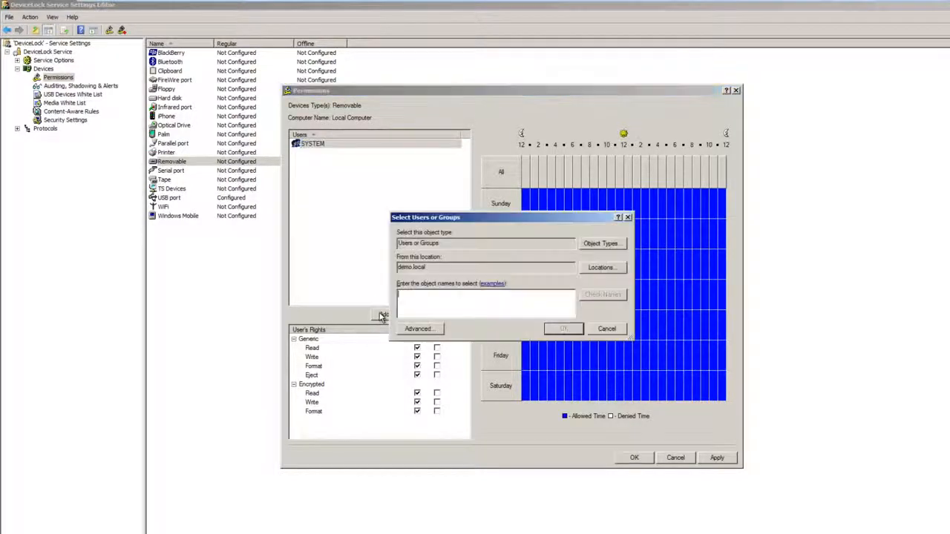
type("domain a")
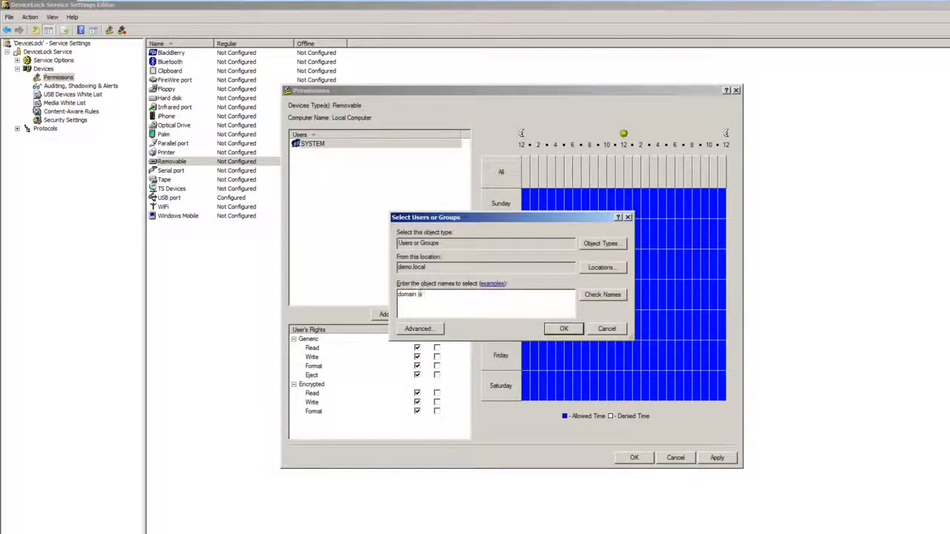
type("dmins")
key("Return")
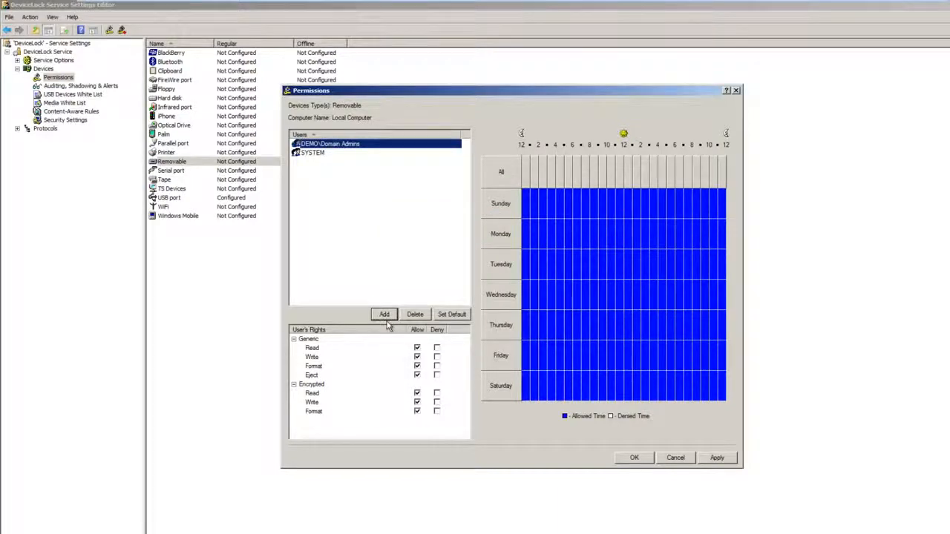
left_click(628, 458)
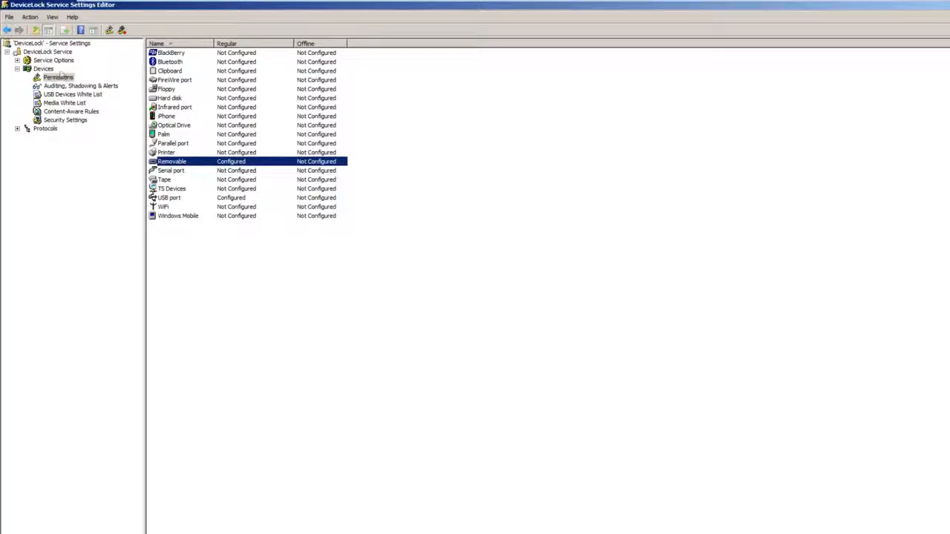
Step: Open the USB/FireWire blocked message in Service Options and enable it
left_click(62, 61)
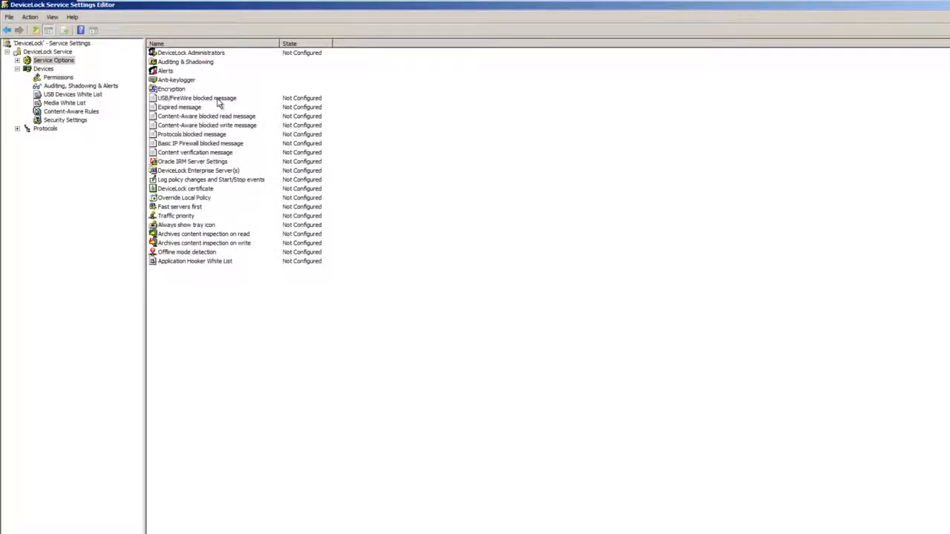
left_click(61, 63)
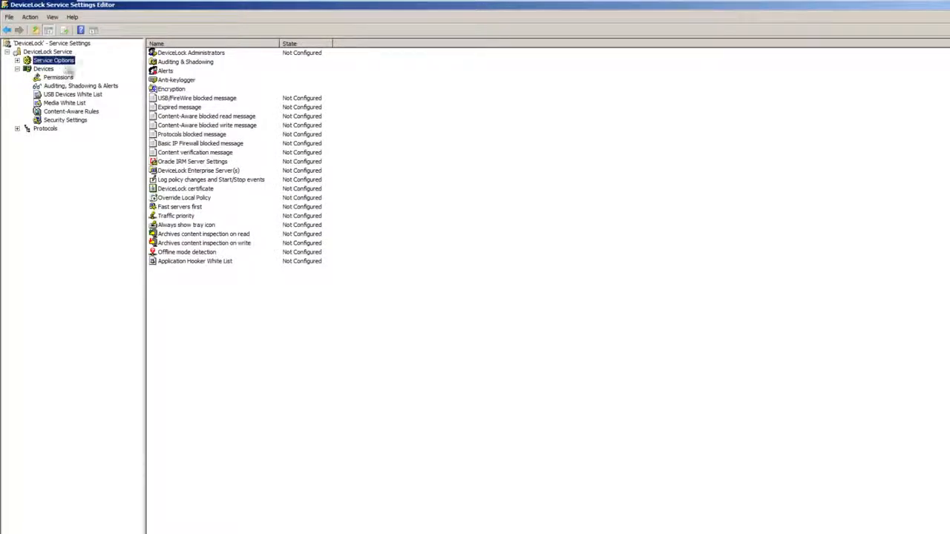
left_click(198, 98)
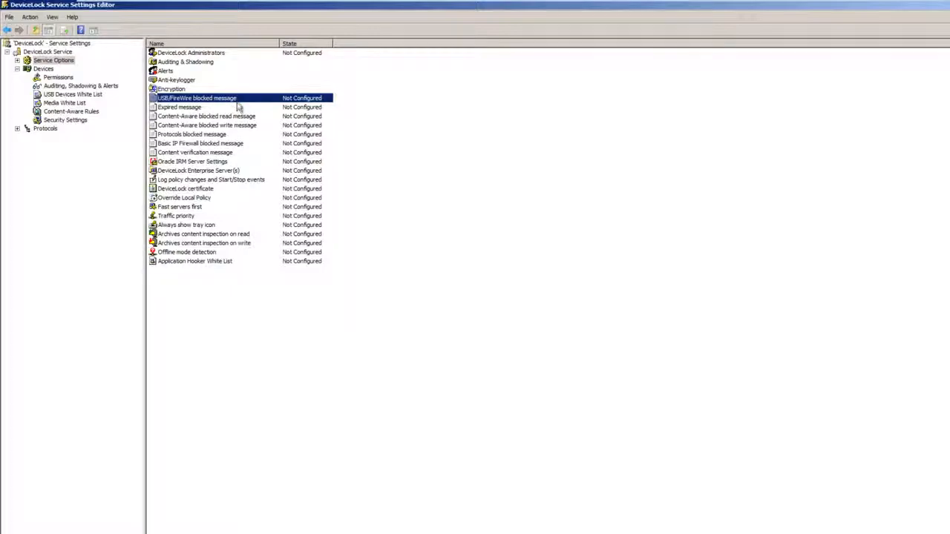
double_click(238, 106)
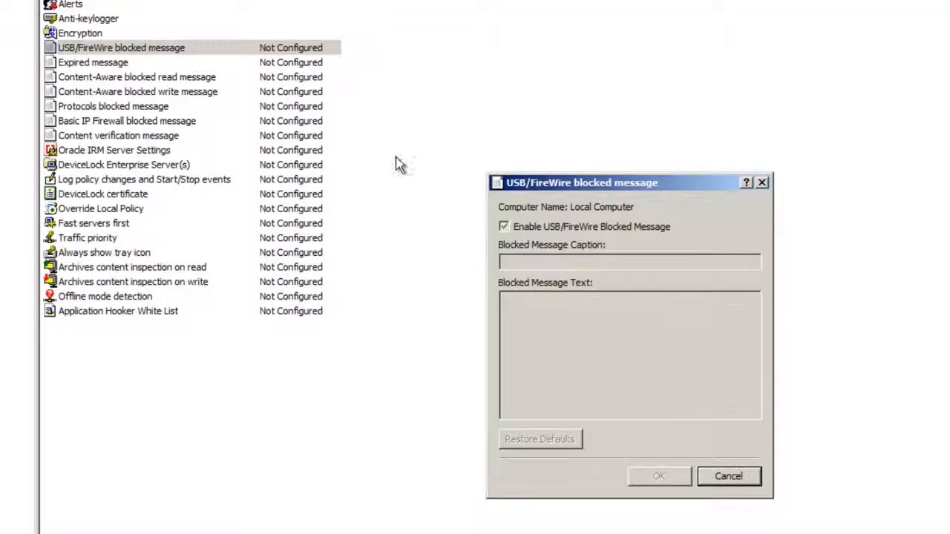
left_click(504, 227)
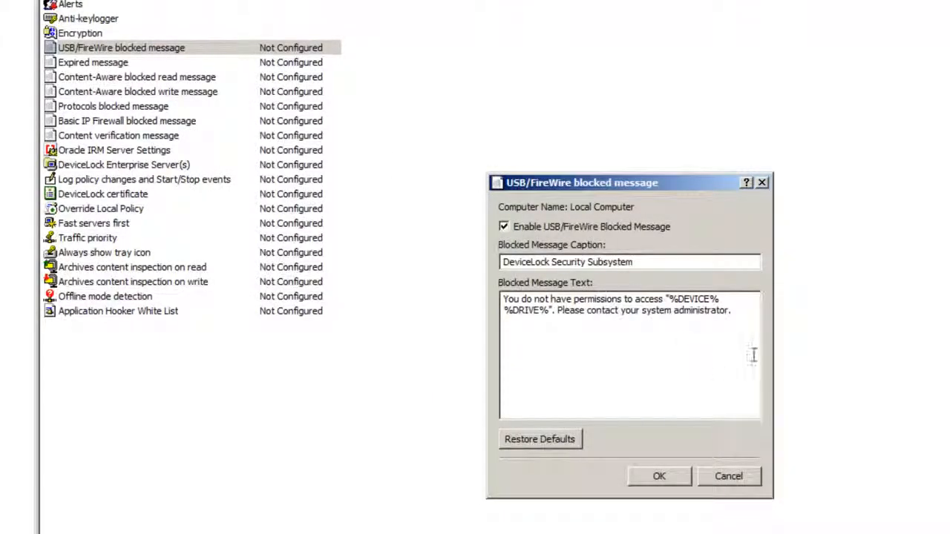
Step: Replace the blocked message text with a no-permissions notice for "%DEVICE% %DRIVE%" directing users to the "DeviceLock" Temporary White List Applet in Control Panel and system administrator
left_click_drag(683, 308, 270, 280)
key("BackSpace")
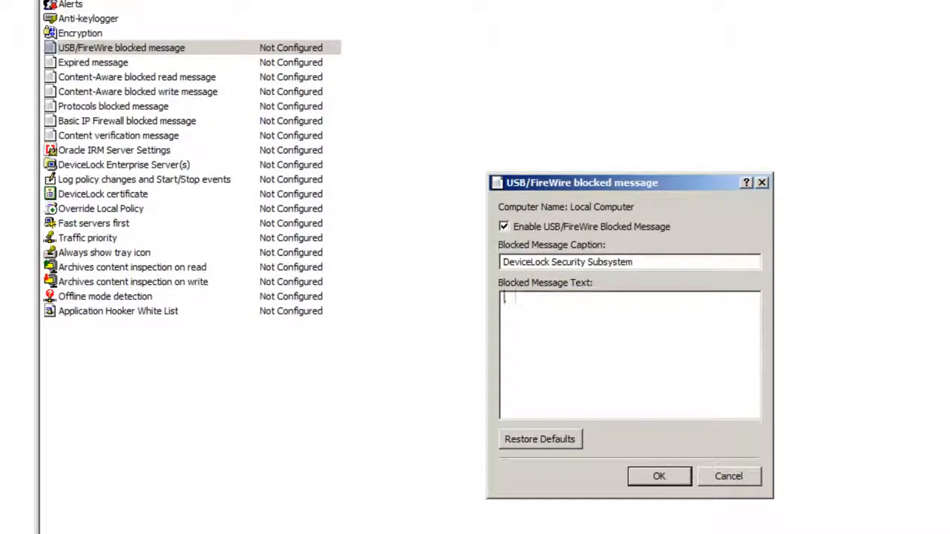
key("alt+Tab")
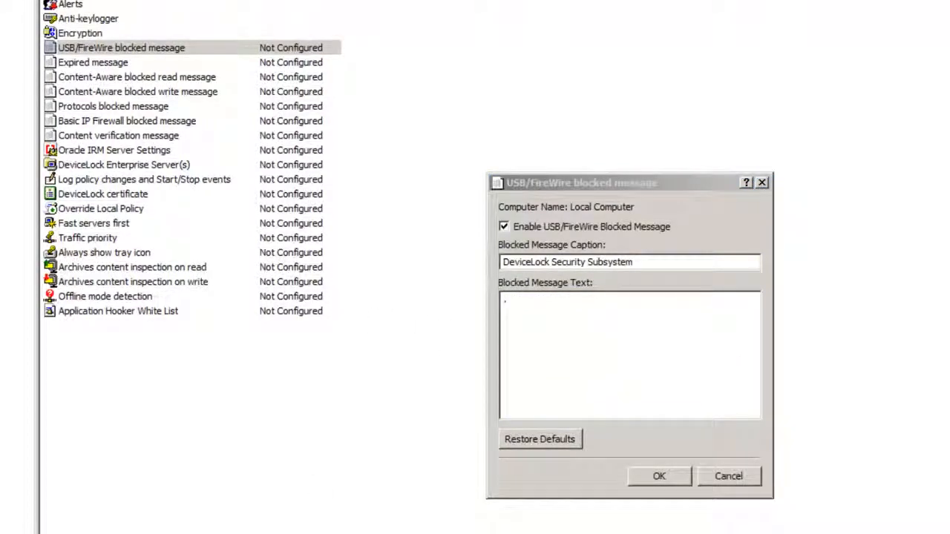
left_click(607, 361)
type("You do not have permissions to access \"%DEVICE% %DRIVE%\". Use the \"DeviceLock\" Temporary White List Applet in Control Panel to request access and contact your system administrator.")
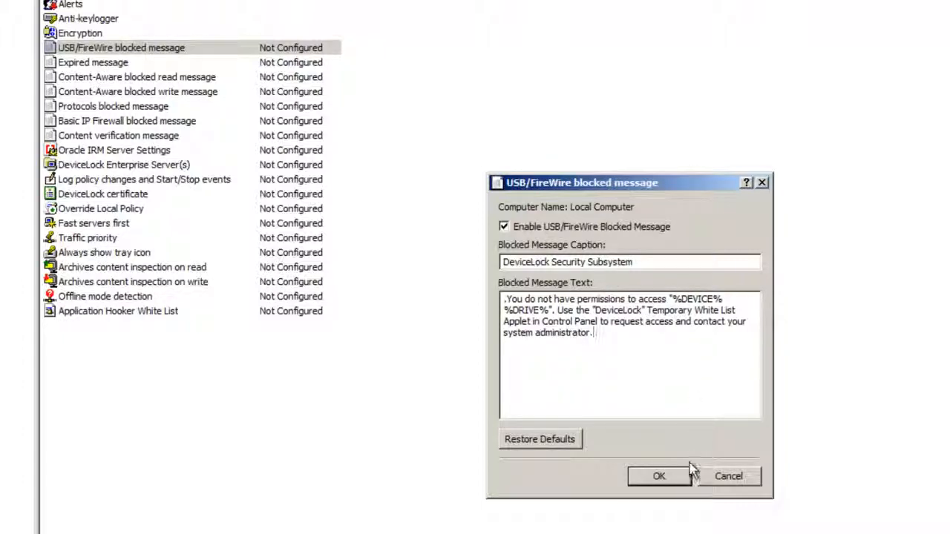
Step: Save the blocked message and turn on Audit Denied for the USB port with the default audit users
left_click(675, 481)
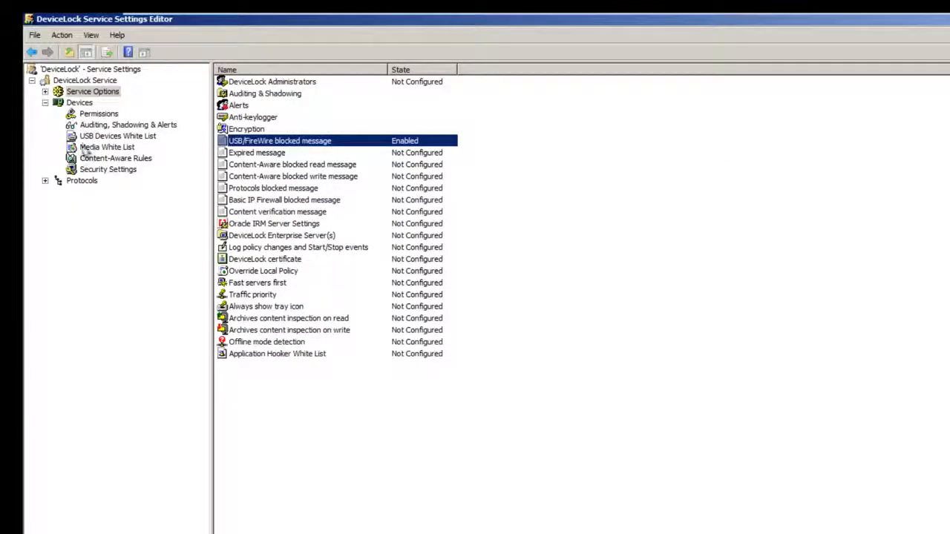
left_click(118, 126)
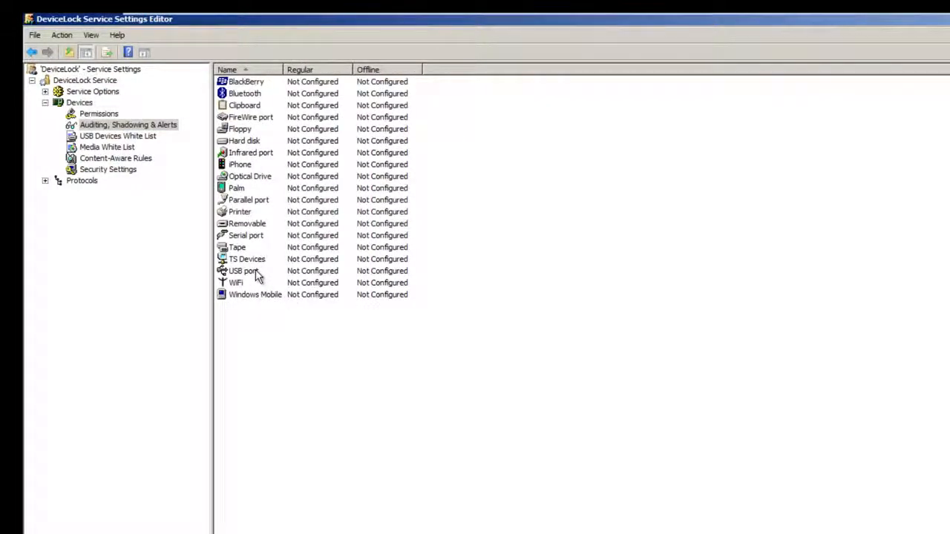
double_click(254, 271)
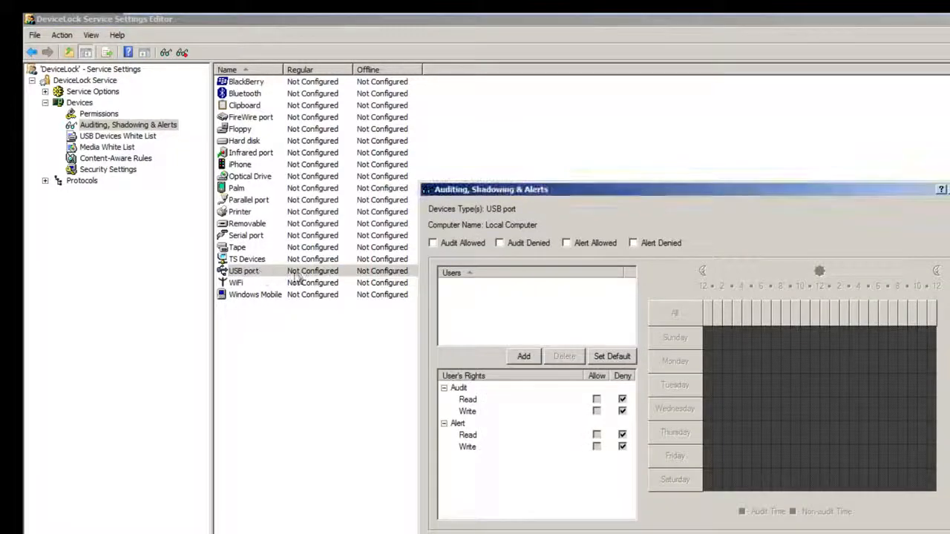
left_click(499, 242)
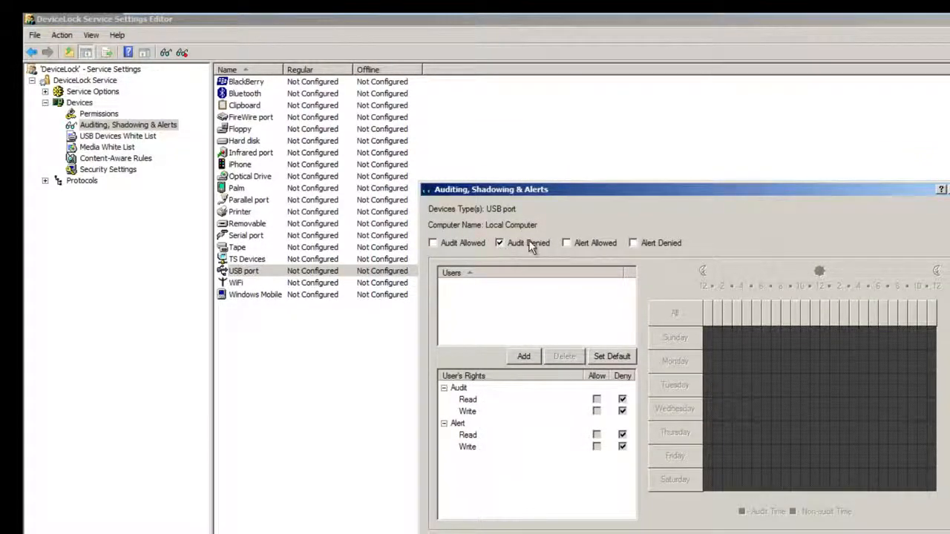
left_click(615, 355)
key("Return")
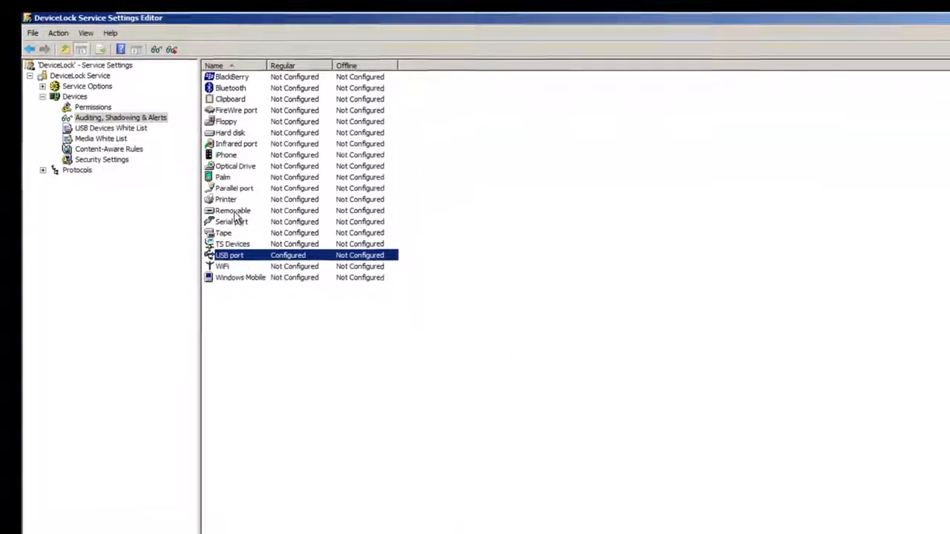
Step: Turn on Audit Denied for Removable devices with the default audit users and save it
double_click(233, 210)
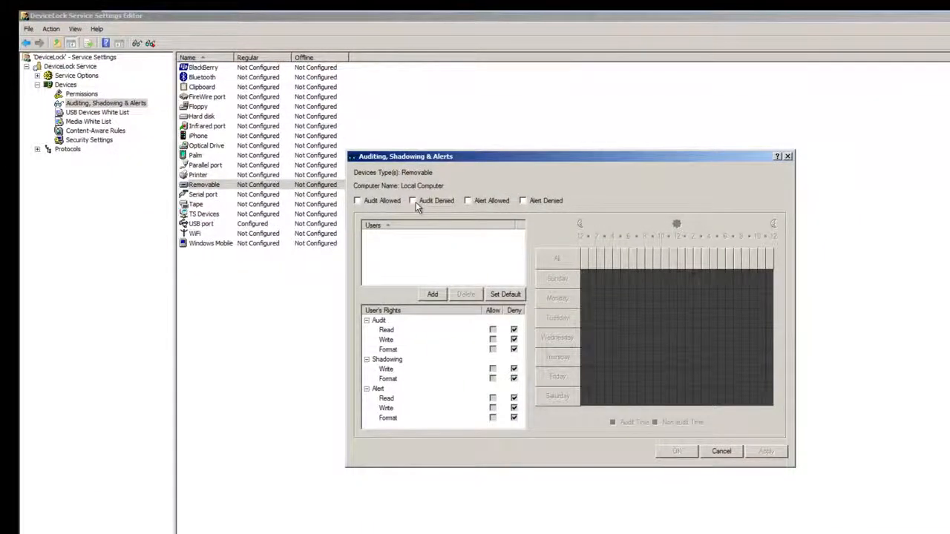
left_click(413, 201)
left_click(512, 295)
left_click(677, 451)
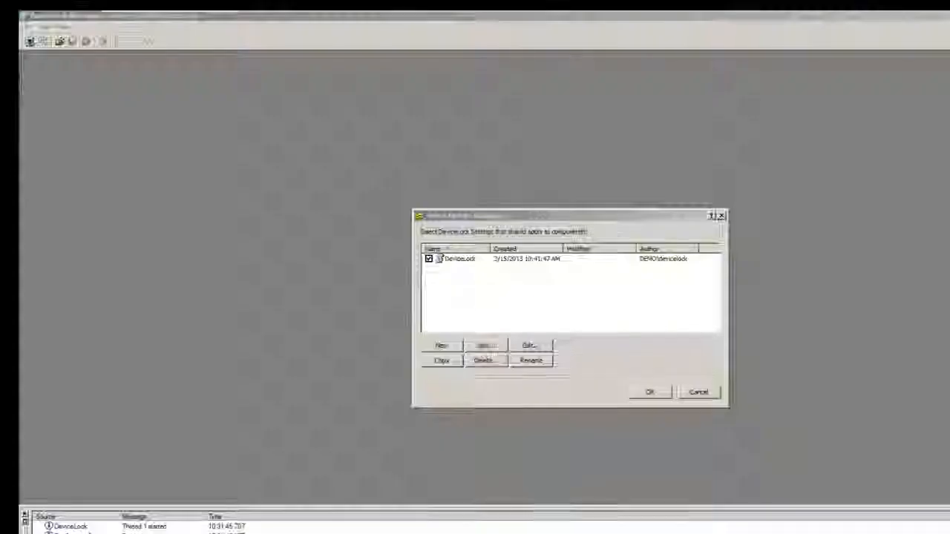
Step: Apply the DeviceLock service settings to LOCKWIN7 with a network scan and expand that computer's result
left_click(475, 265)
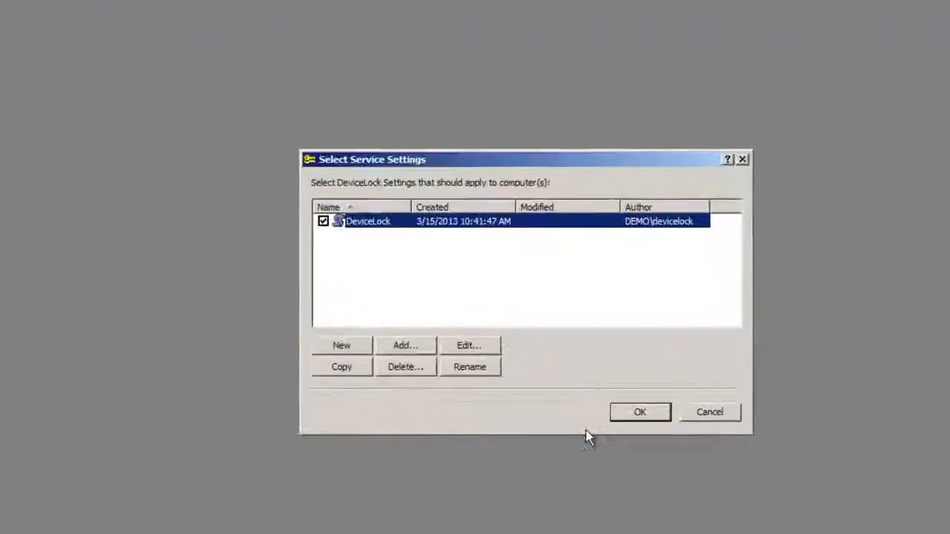
left_click(648, 392)
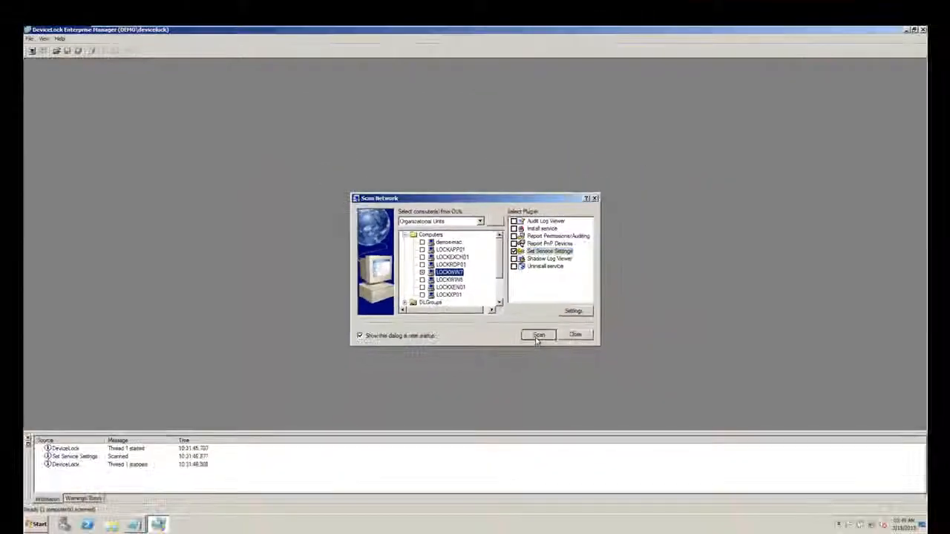
left_click(537, 335)
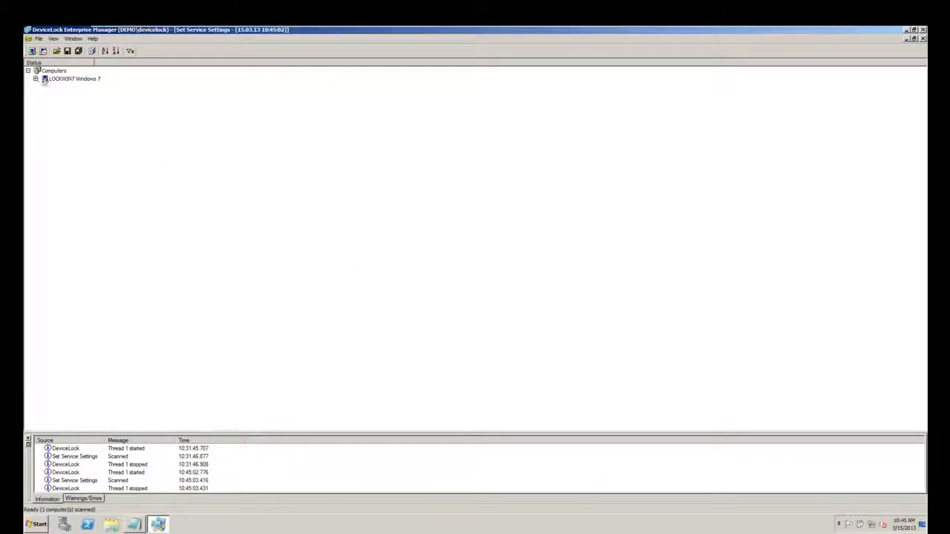
left_click(35, 78)
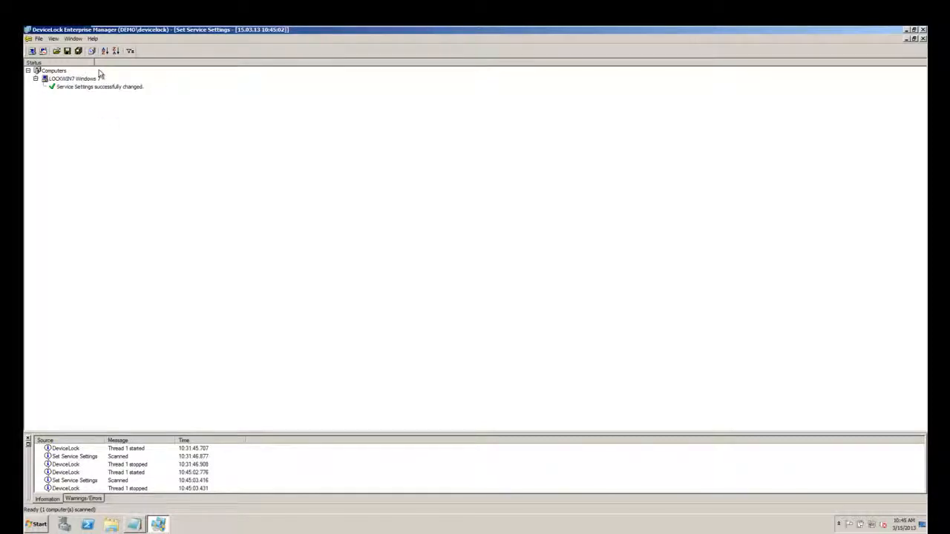
Step: Switch to the LOCKWIN7 virtual machine, connect the Alcor Micro Mass Storage device to it and open Removable Disk (E:) to view its files
mouse_move(305, 26)
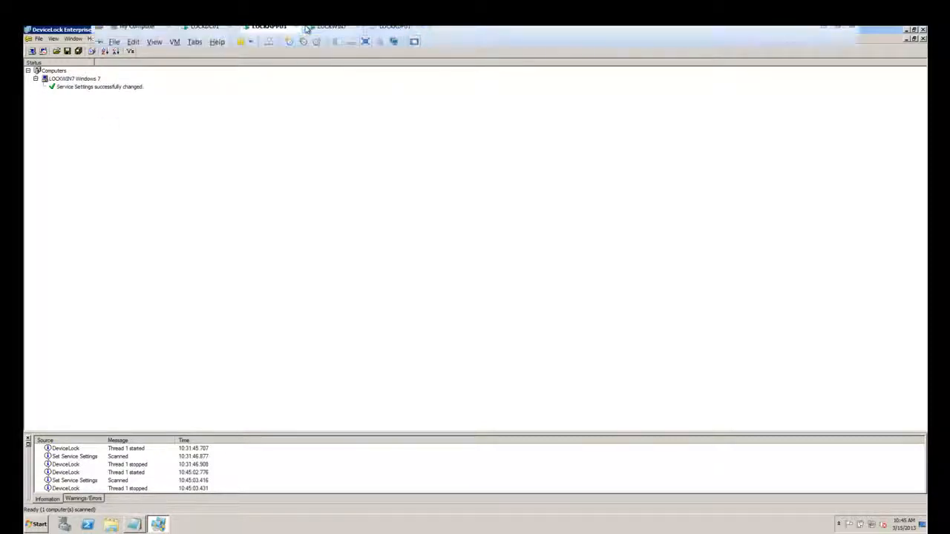
left_click(330, 35)
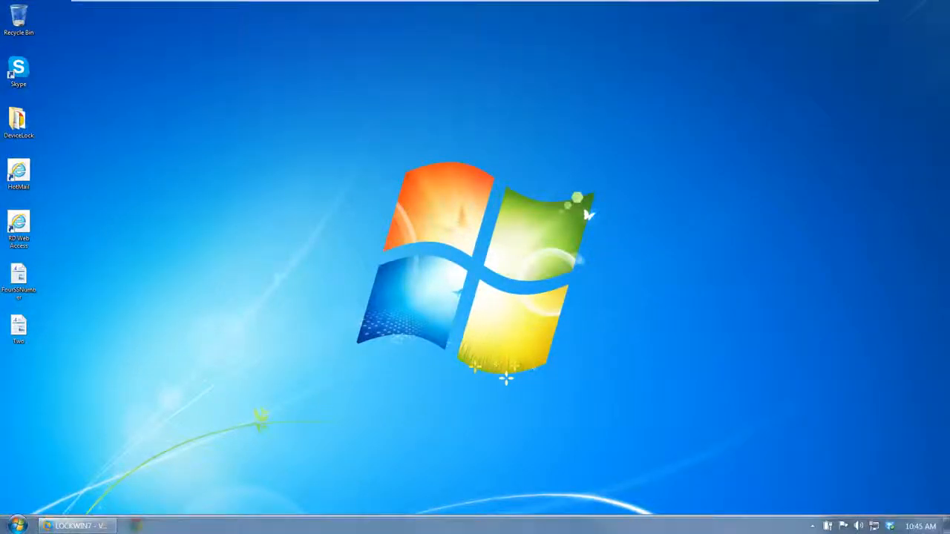
mouse_move(487, 4)
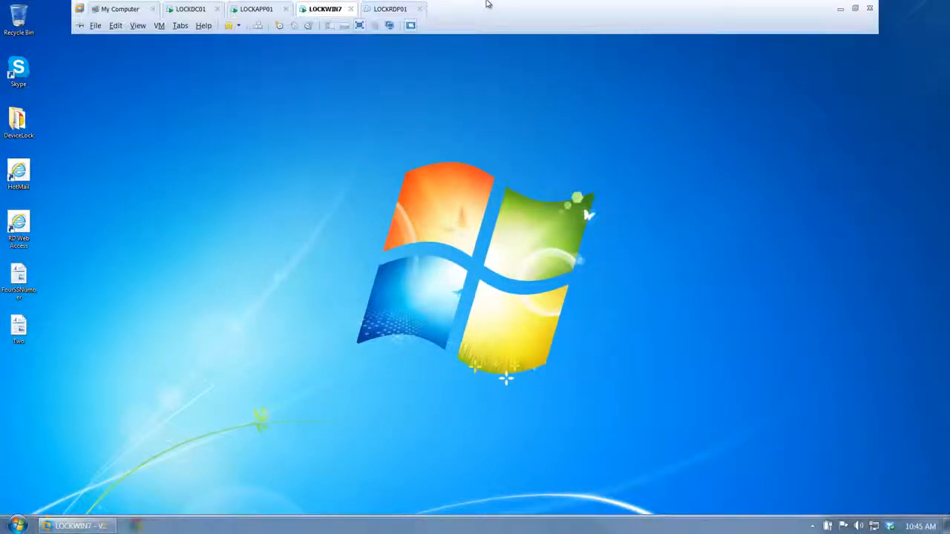
right_click(332, 10)
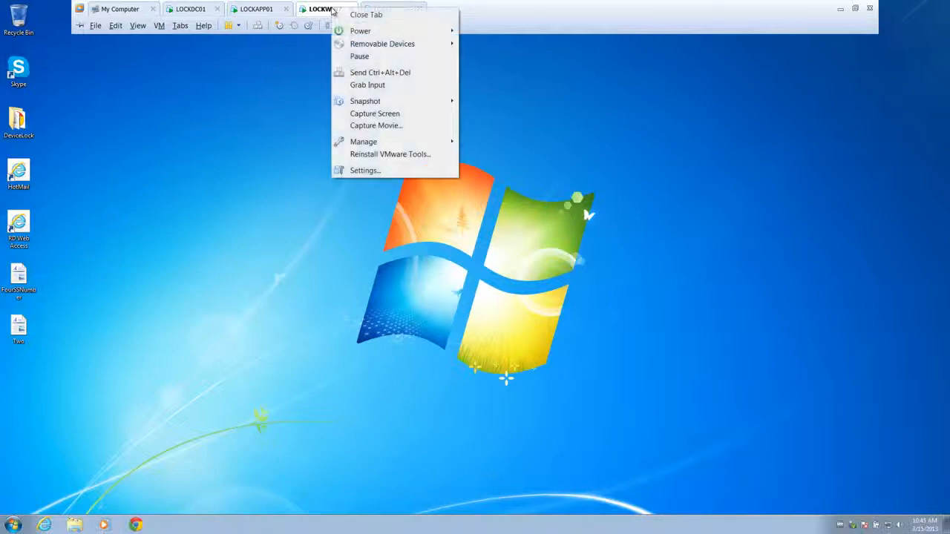
mouse_move(373, 46)
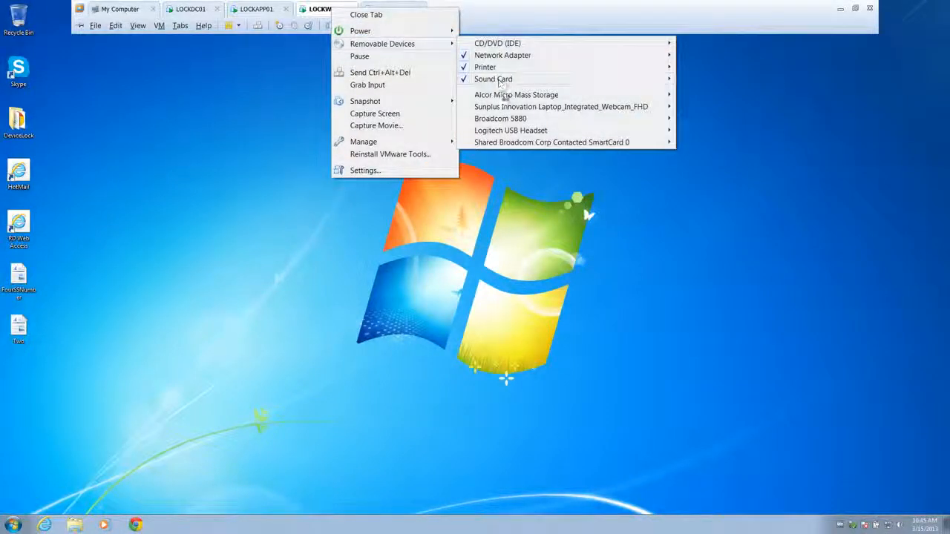
mouse_move(504, 95)
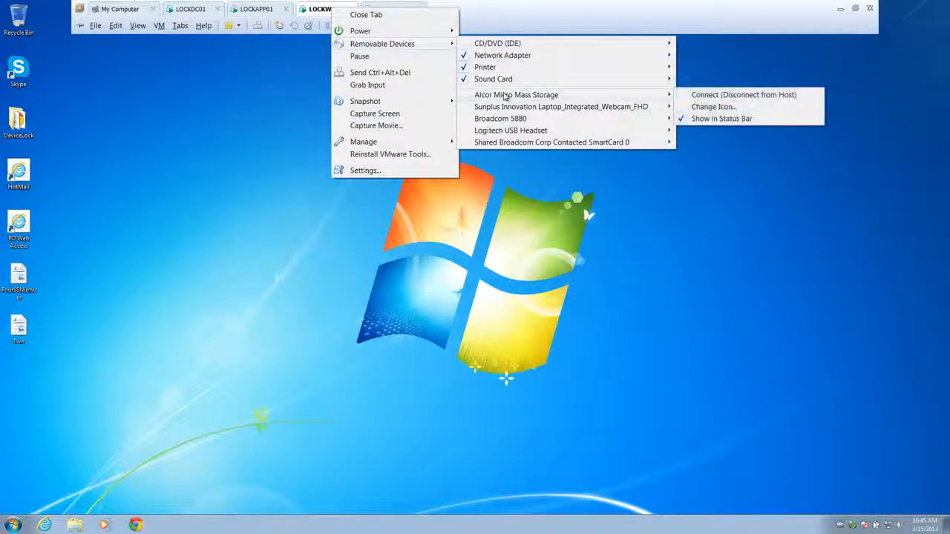
left_click(743, 95)
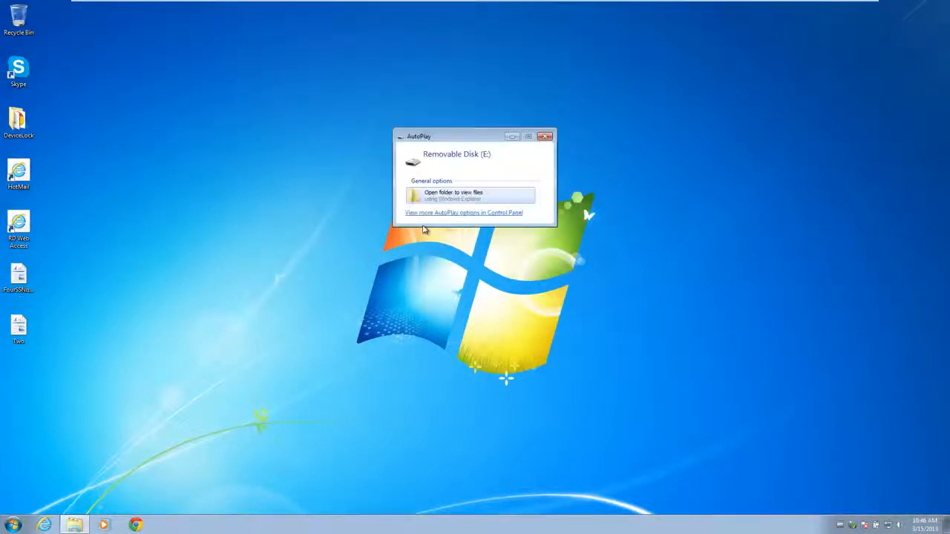
left_click(447, 195)
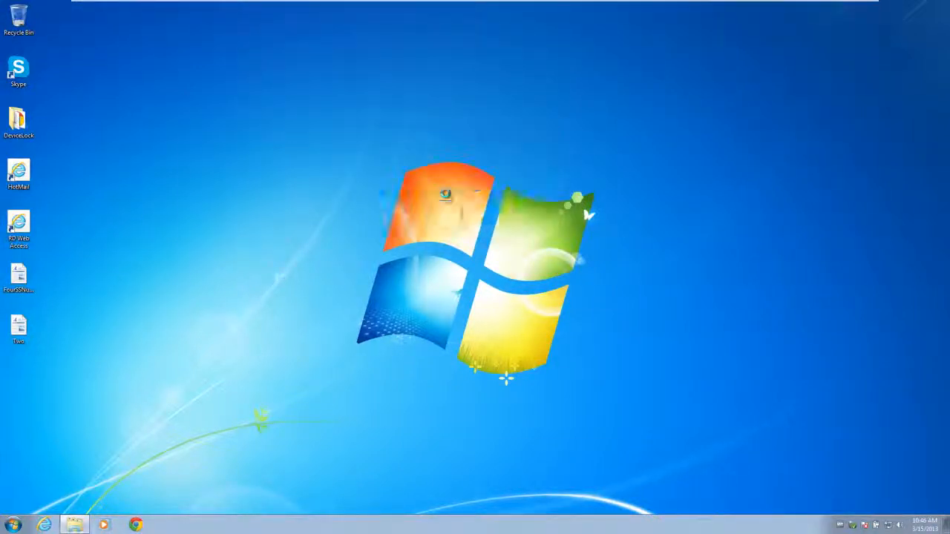